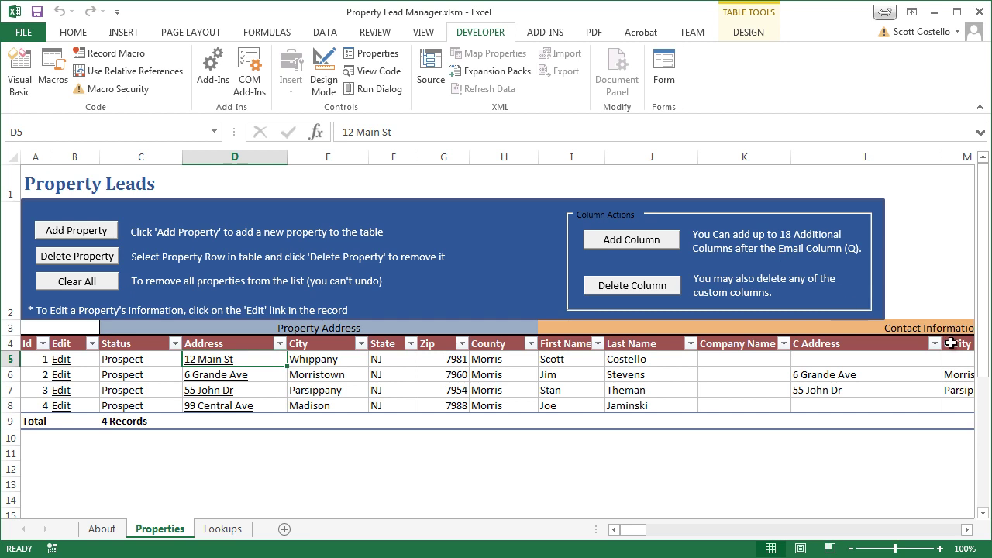
Start a new property lead and enter its property street, city, state and zip code.
drag(633, 538, 658, 533)
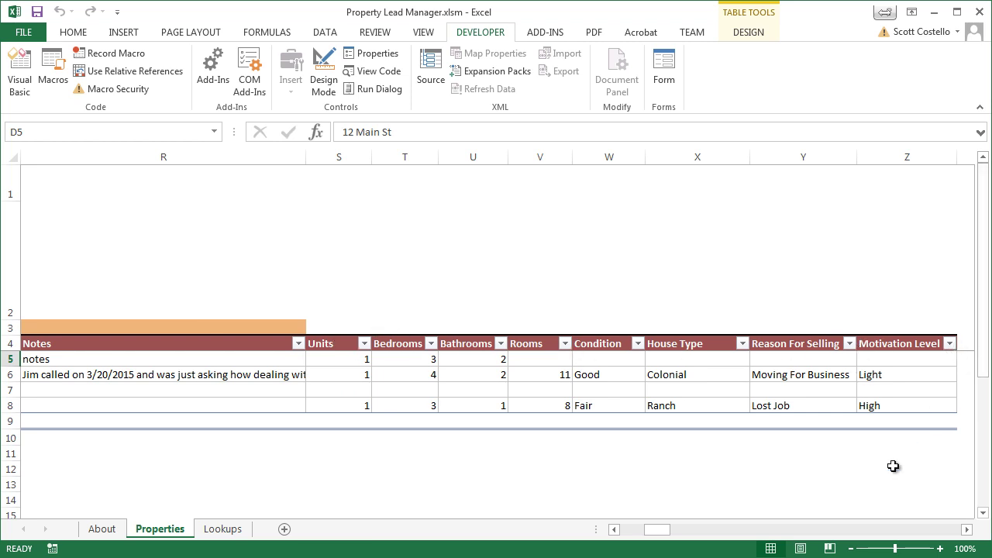
drag(666, 531, 633, 530)
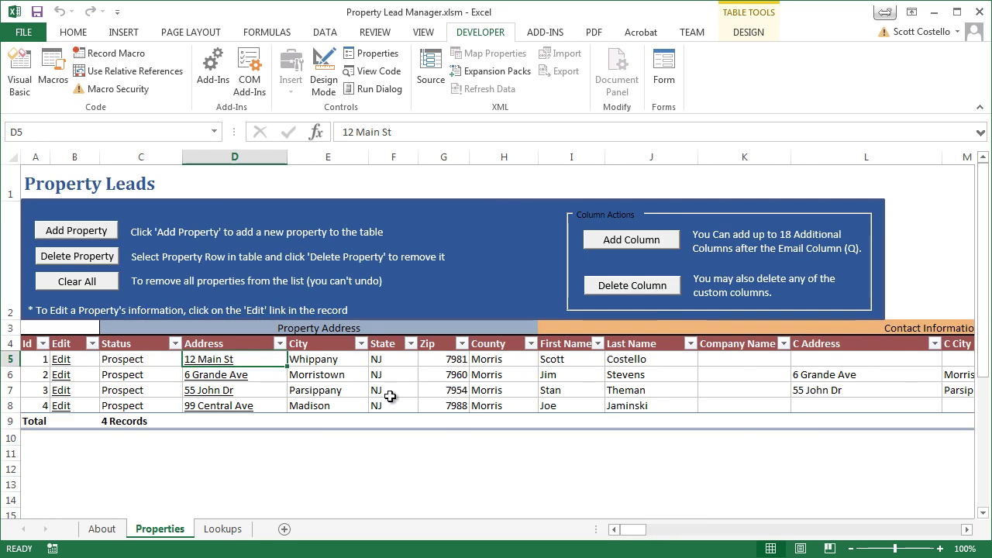
click(85, 231)
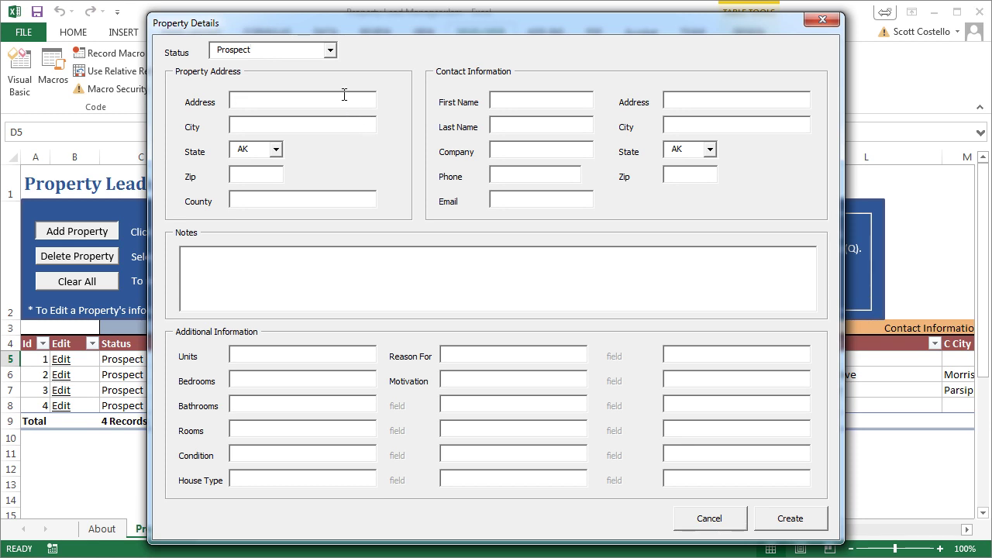
key(Tab)
text(NJ)
text(079)
text(60)
key(Tab)
Enter county Morris plus the contact's name, phone number and e-mail address.
text(Morris)
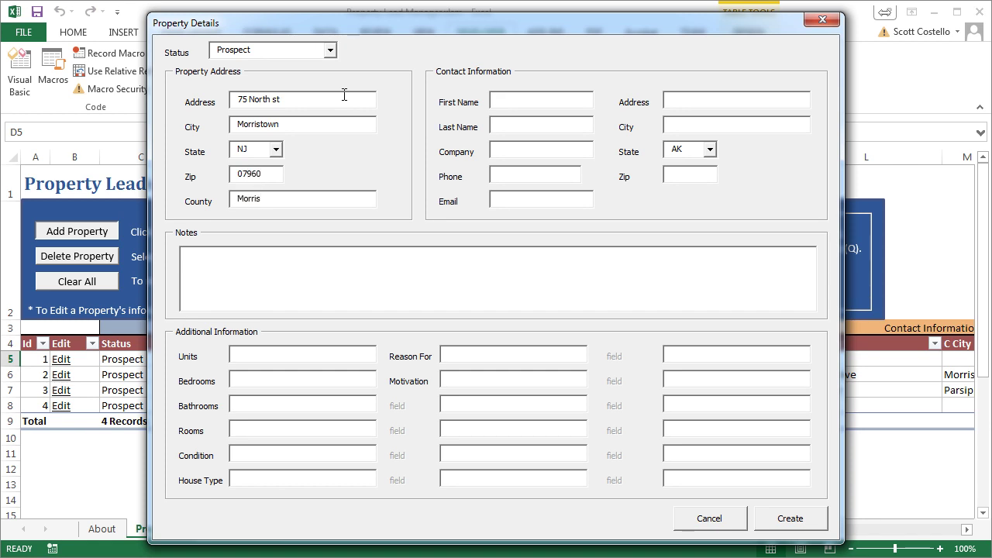
key(Tab)
key(Tab)
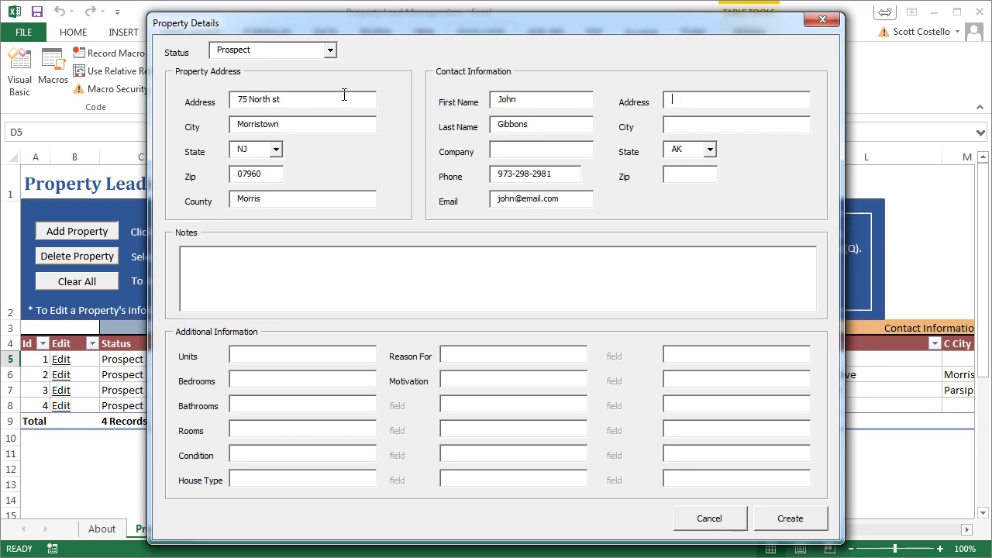
Fill in the contact's mailing street, city, state and zip code.
key(Tab)
text(Morrist)
text(won)
key(BackSpace)
key(BackSpace)
key(BackSpace)
key(BackSpace)
text(town)
key(Tab)
text(nj)
key(Tab)
text(07960)
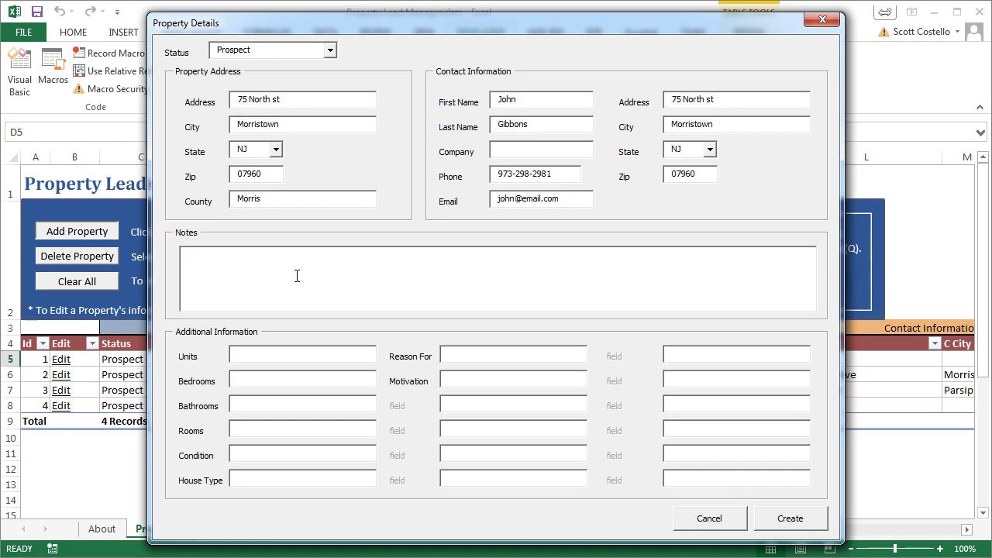
Add the call note, then enter 3 bedrooms, 2 bathrooms, 9 rooms and Fair condition.
text(ohn Called on 3/30/2015.  He was interested in selling but wasn't very motivated)
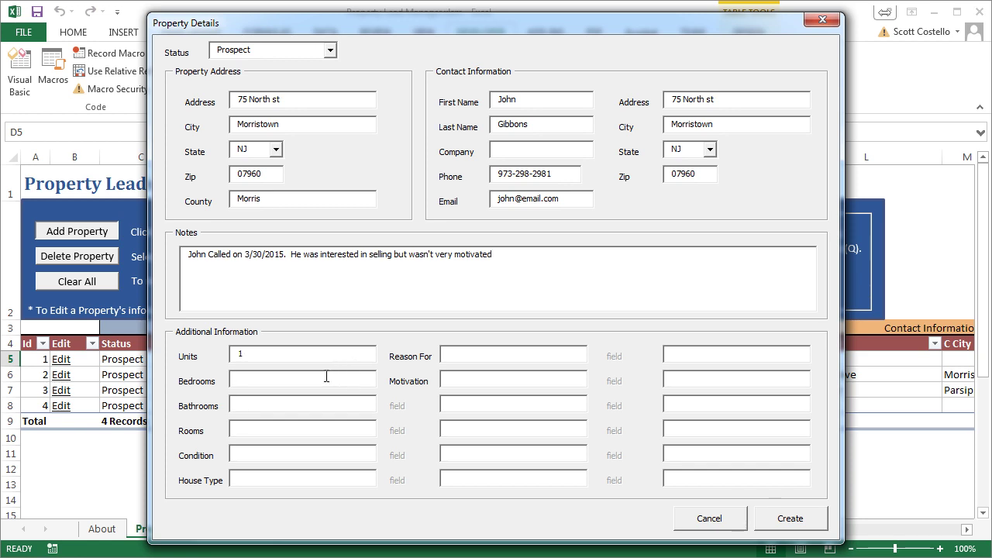
click(326, 377)
text(3)
text(2)
click(312, 424)
text(9)
text(Fair)
Set house type Split Level, reason 'Move Better School District' and Low motivation.
click(292, 475)
text(Split Level)
click(537, 357)
text(Move Better)
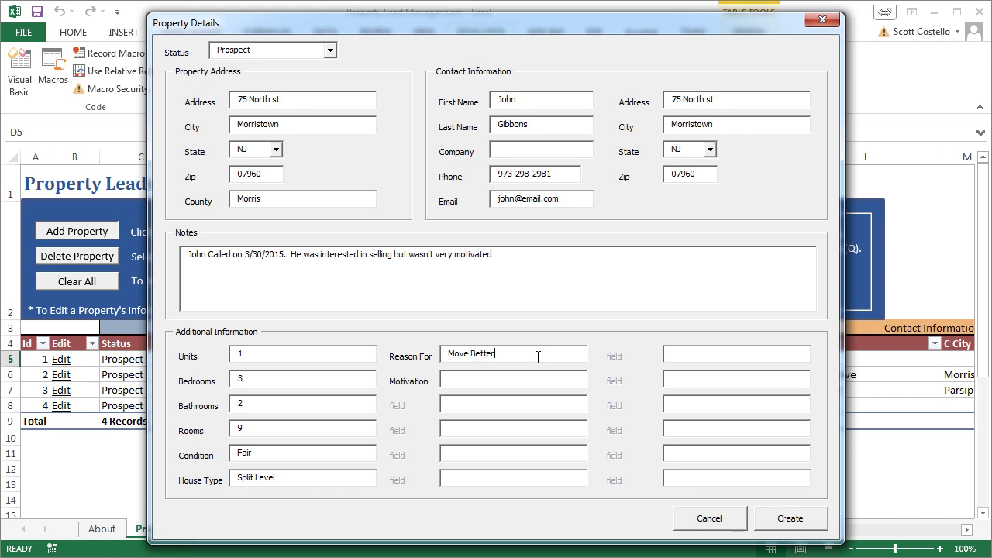
text( School Distric)
text(Low)
Create the new lead so it appears as record 5 in row 9.
click(778, 514)
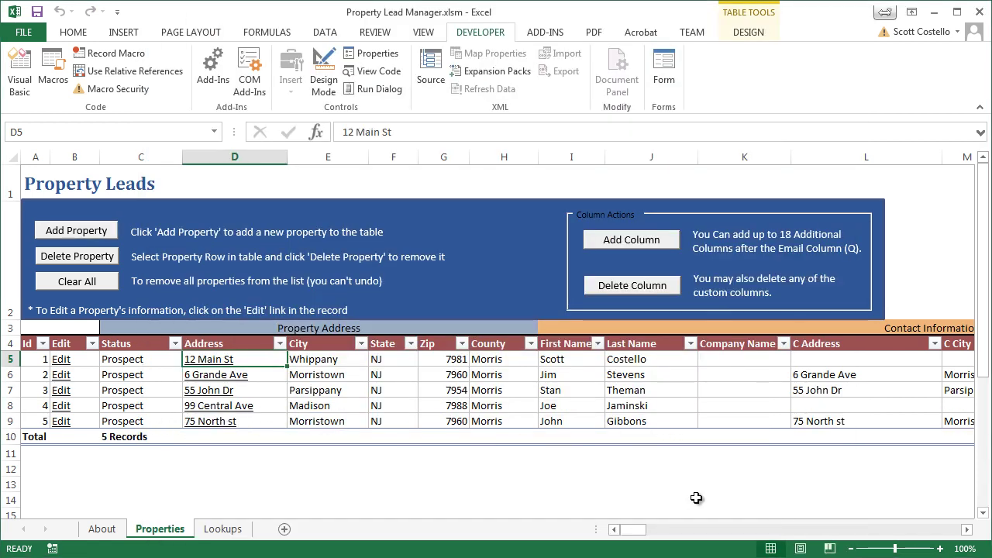
drag(641, 531, 637, 531)
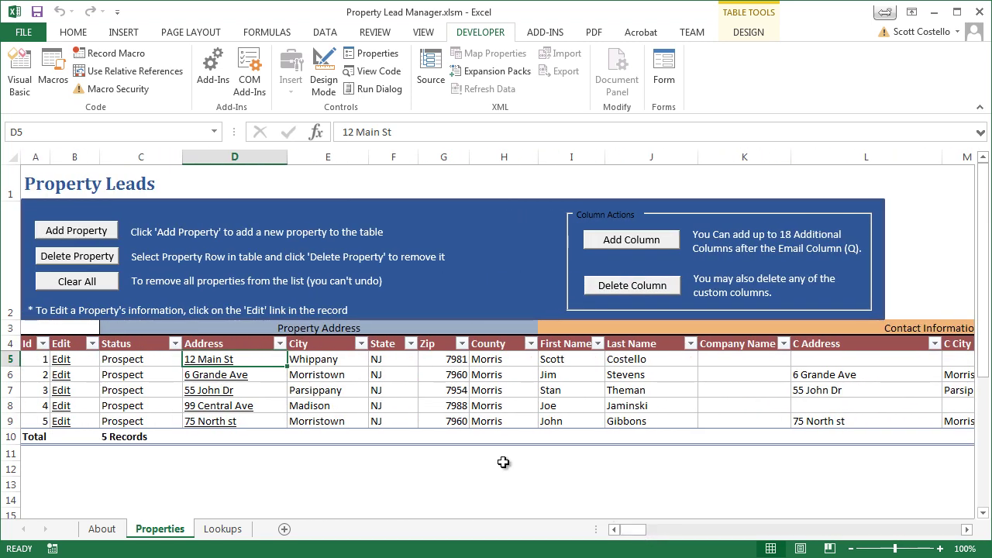
click(300, 422)
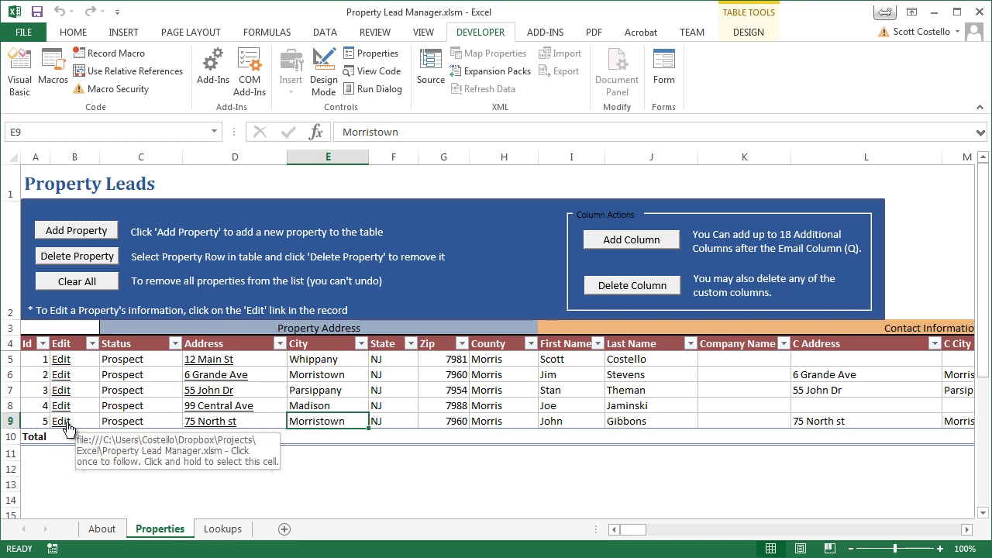
Edit record 5 to append 'Not Interested' to its notes and set status Dead.
click(67, 423)
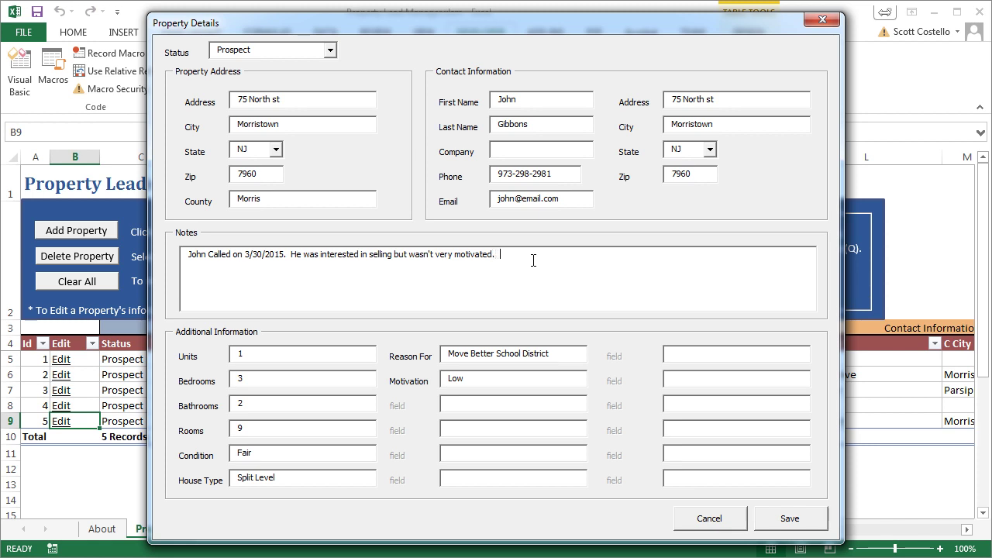
key(Tab)
click(566, 263)
text(Not Interested)
click(332, 51)
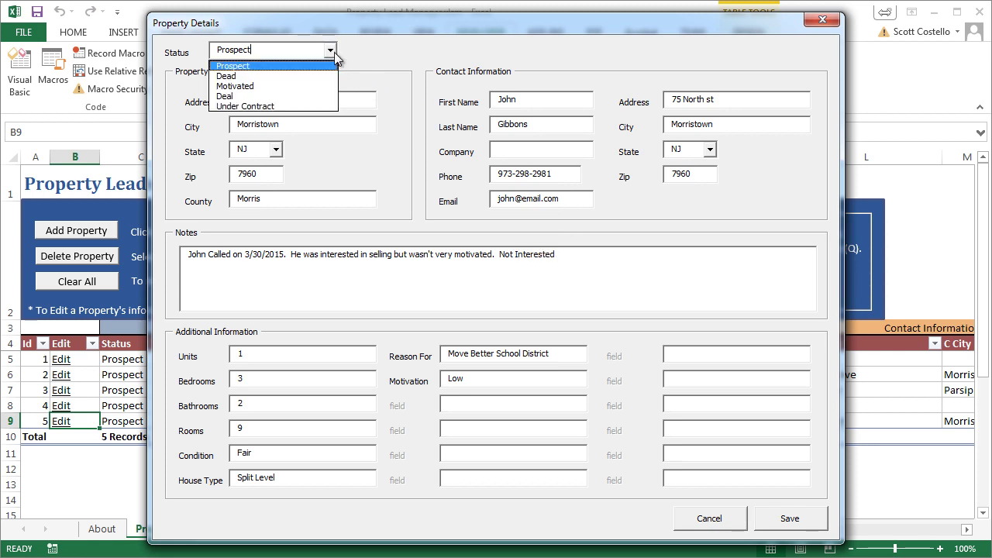
click(317, 78)
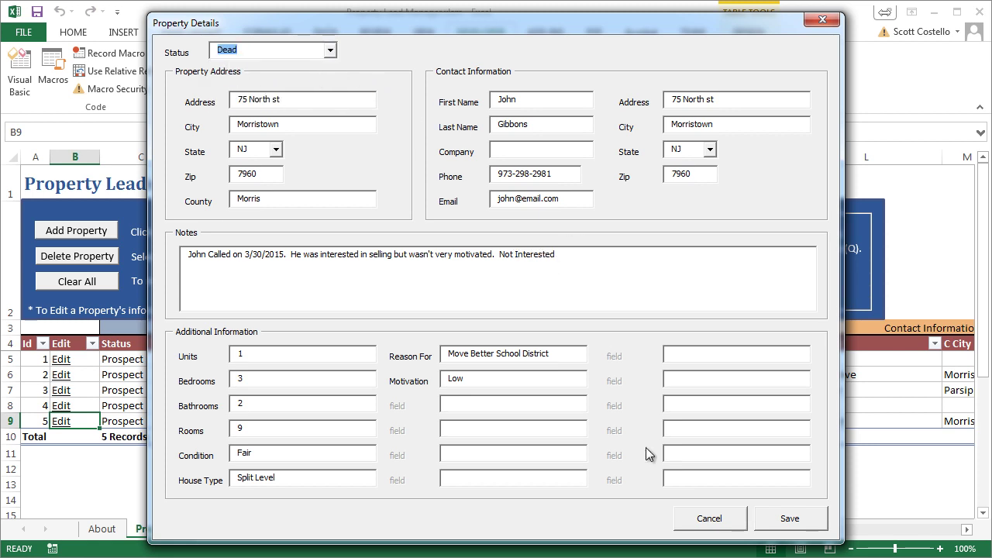
click(776, 509)
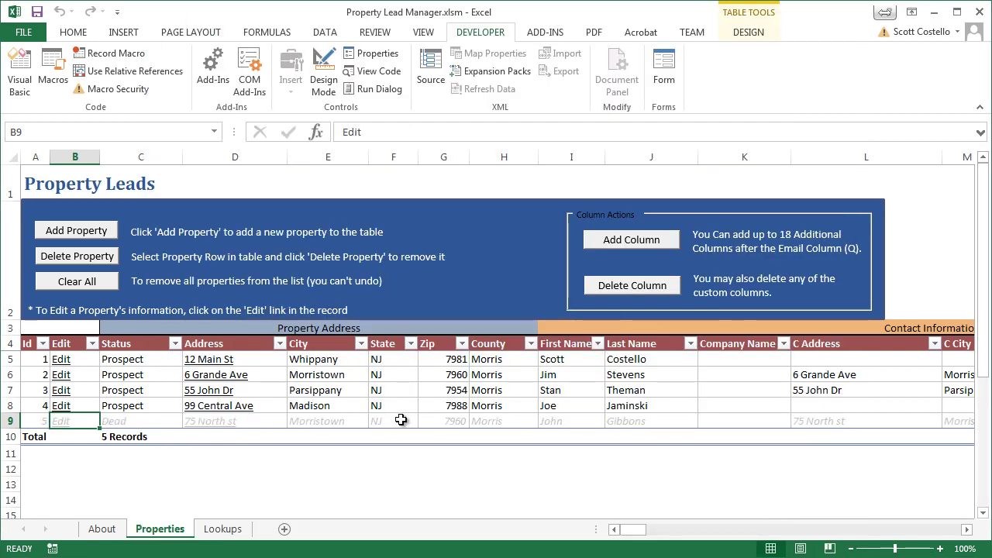
Set the first lead's status in cell C5 to Motivated.
click(398, 419)
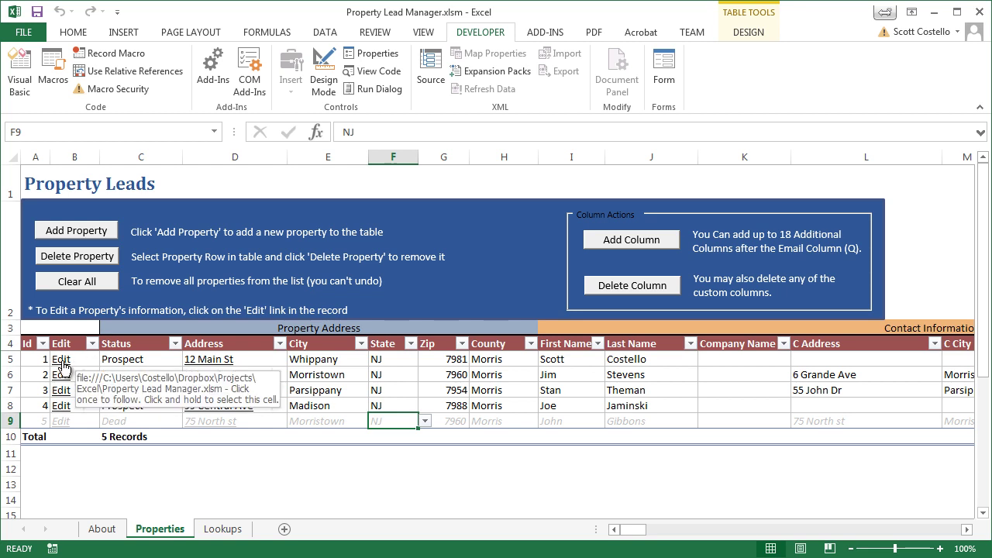
click(125, 359)
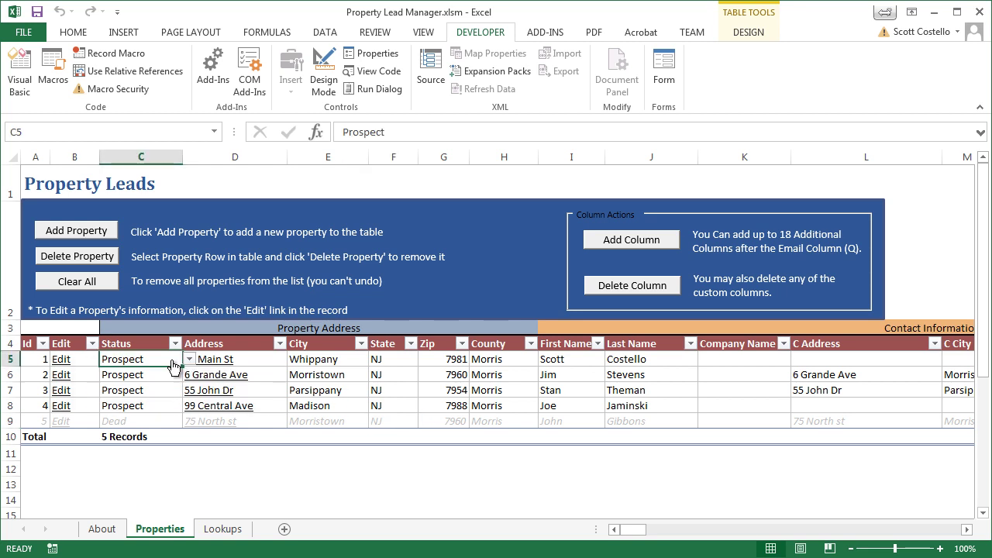
click(188, 362)
click(136, 393)
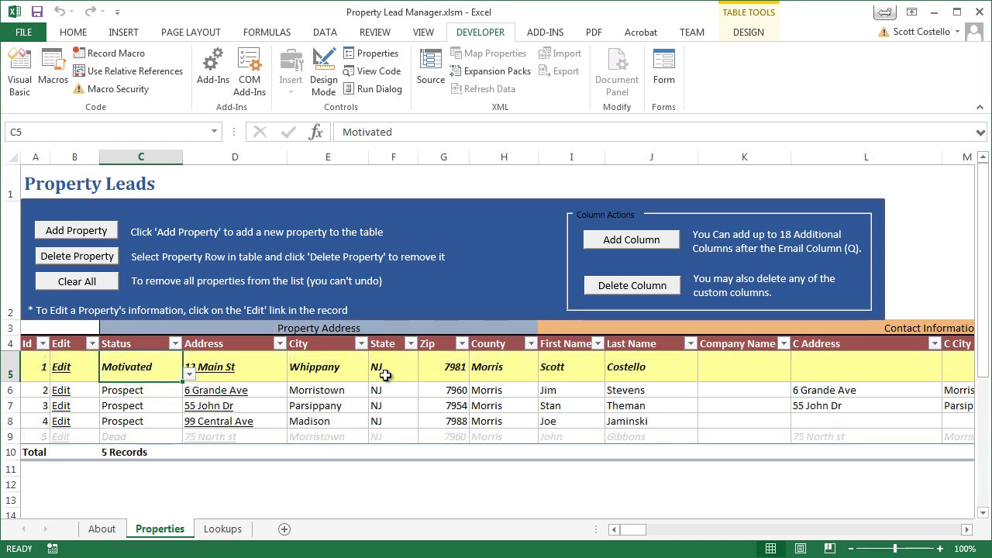
click(497, 390)
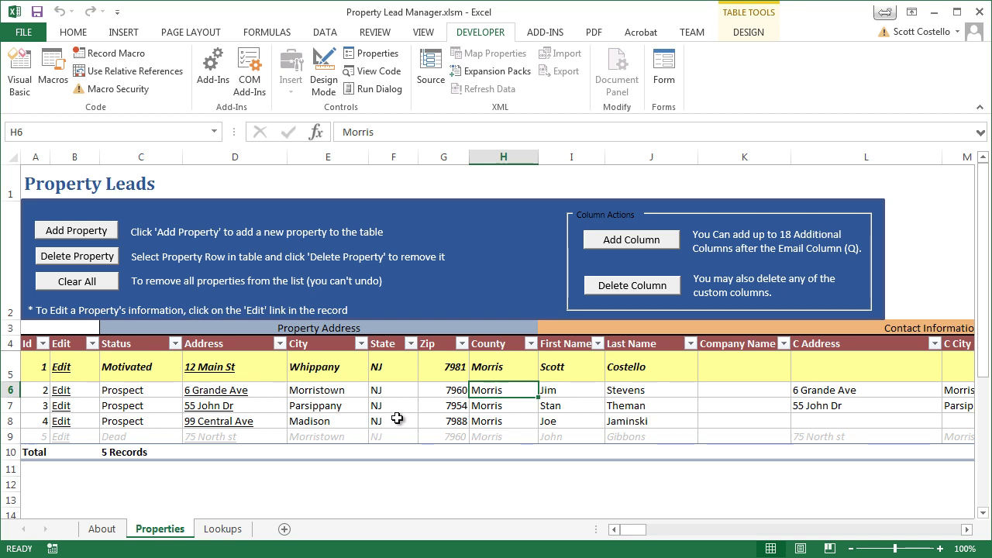
scroll(383, 403, down, 1)
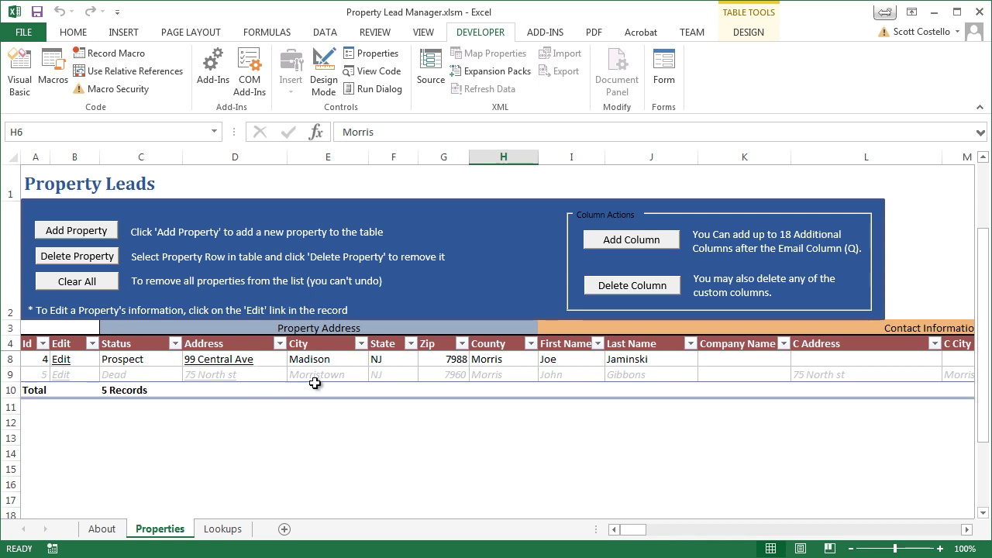
scroll(349, 391, up, 1)
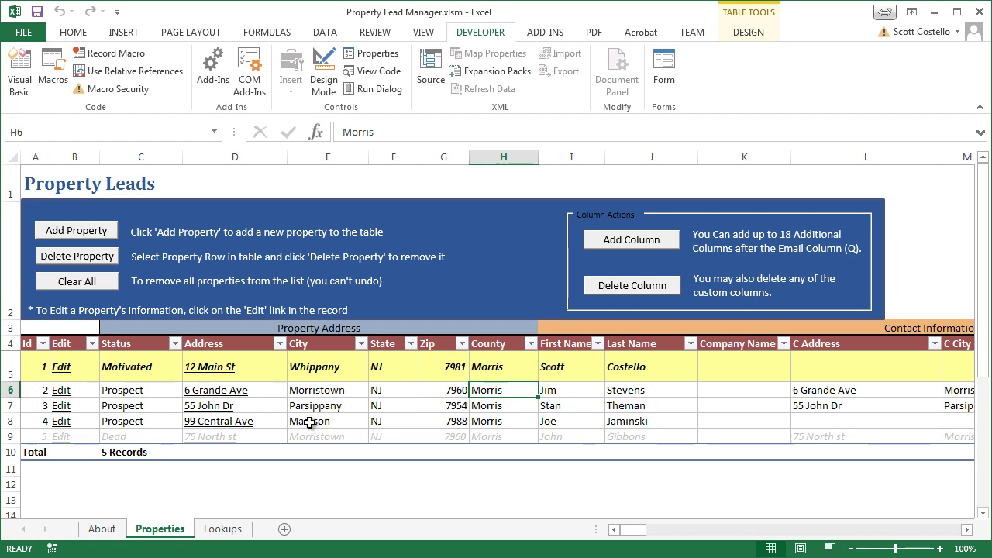
click(310, 421)
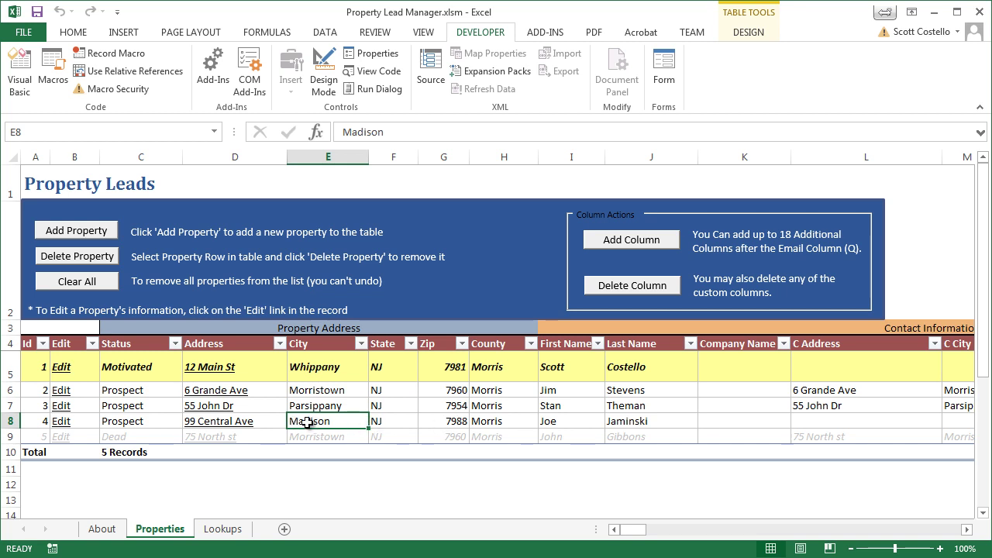
click(103, 266)
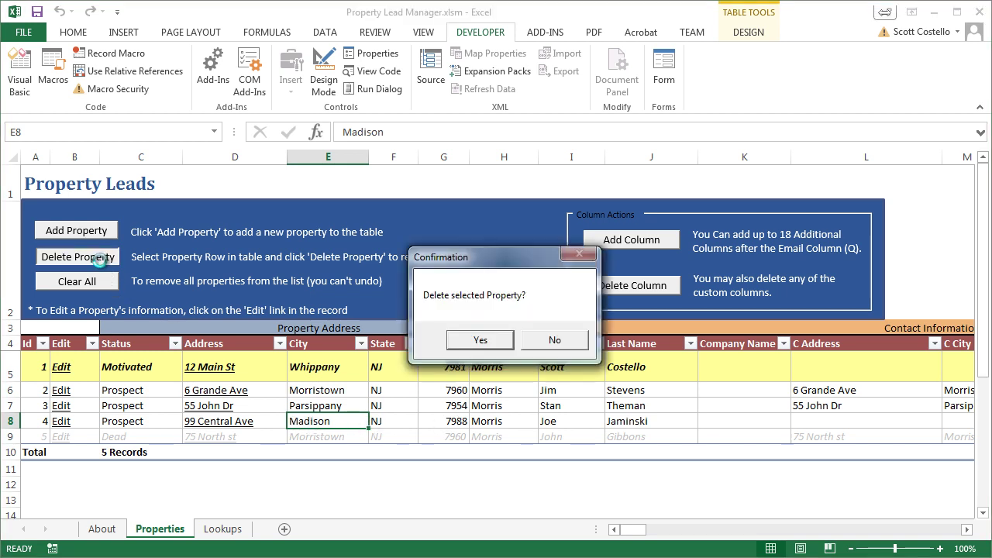
click(480, 341)
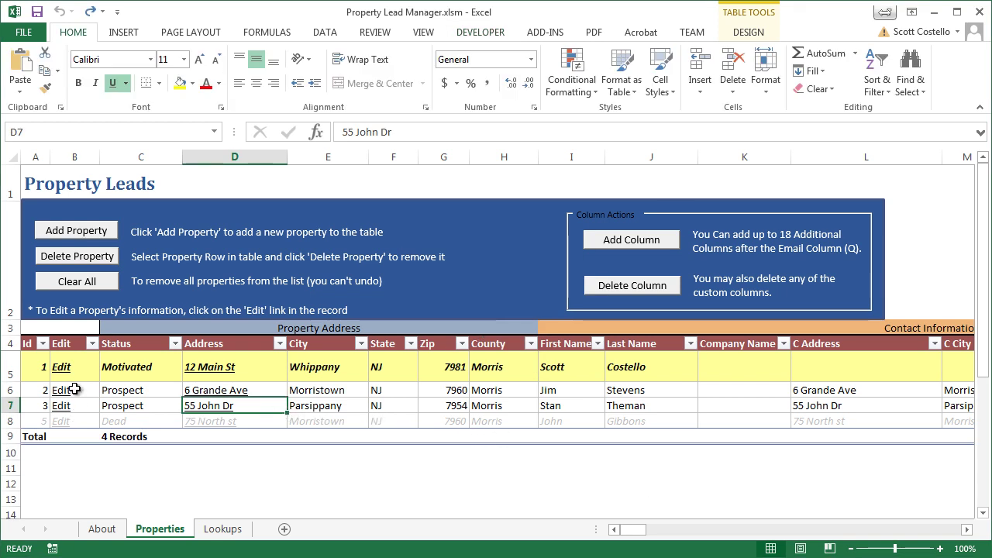
click(338, 407)
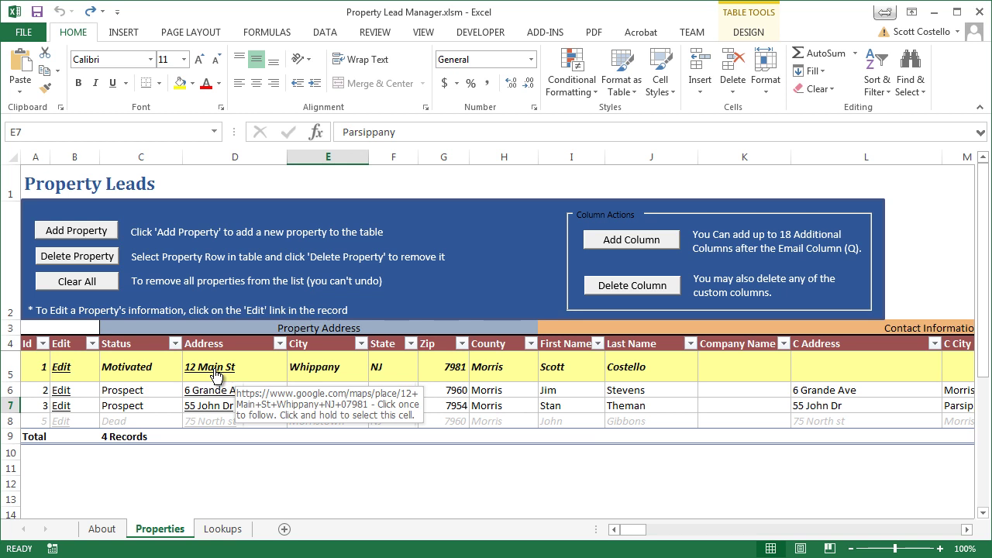
View the first lead's property address in Google Maps, then close the browser.
click(216, 376)
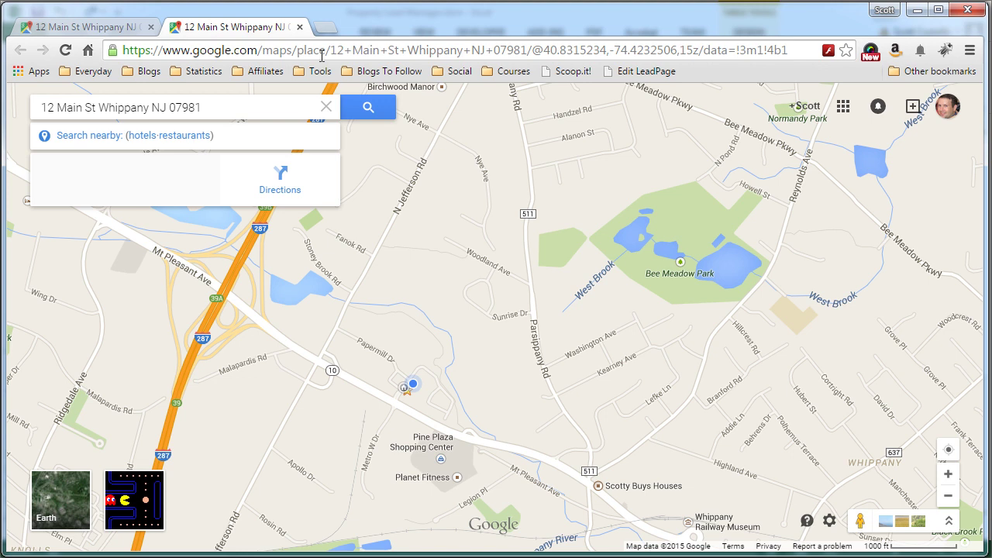
click(299, 26)
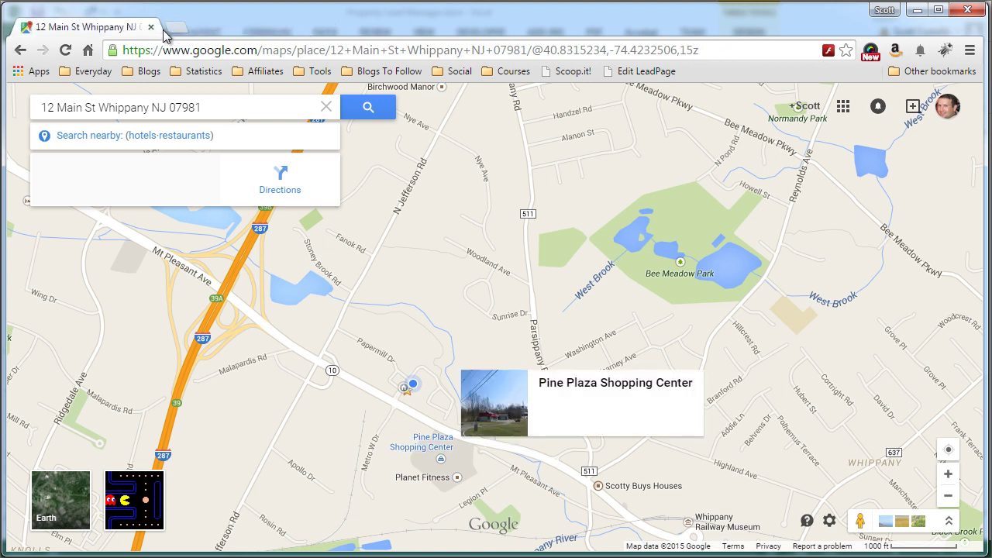
click(151, 28)
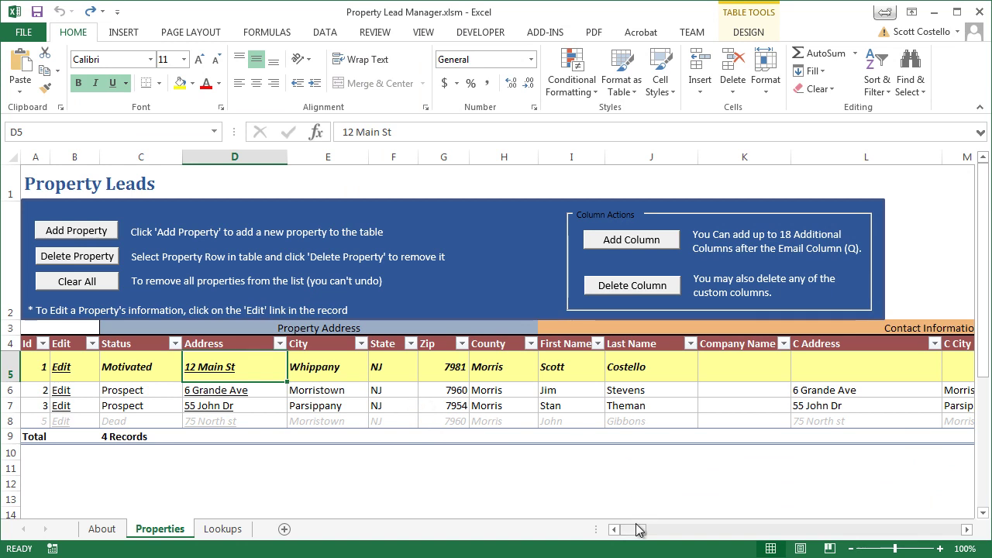
Add a custom 'Date Responded' column and scroll to it at the table's end.
drag(635, 530, 665, 531)
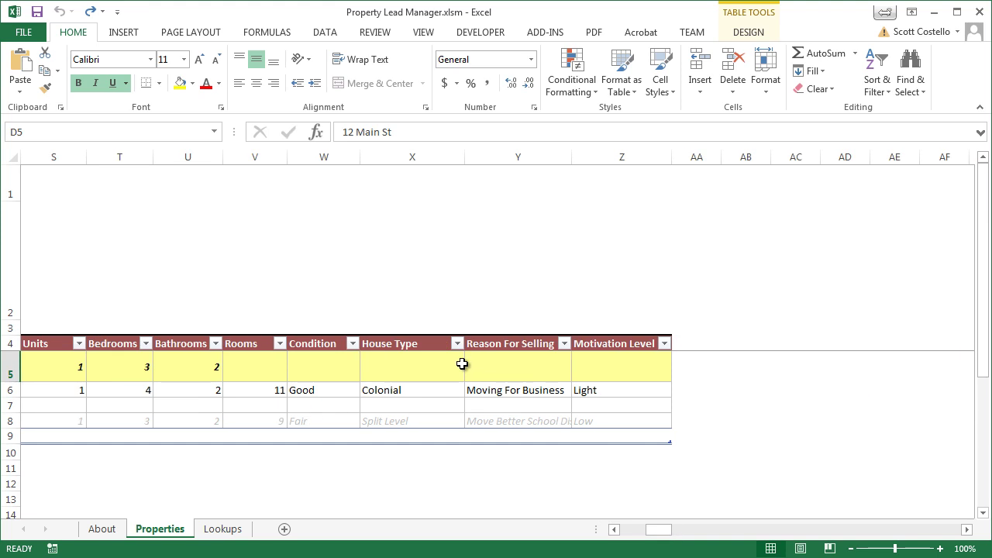
click(628, 532)
click(626, 532)
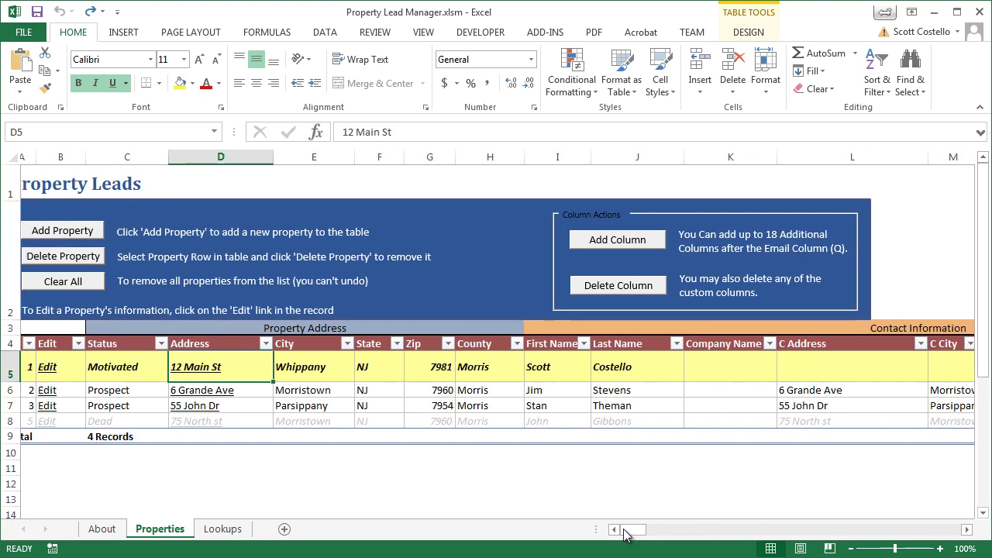
click(630, 241)
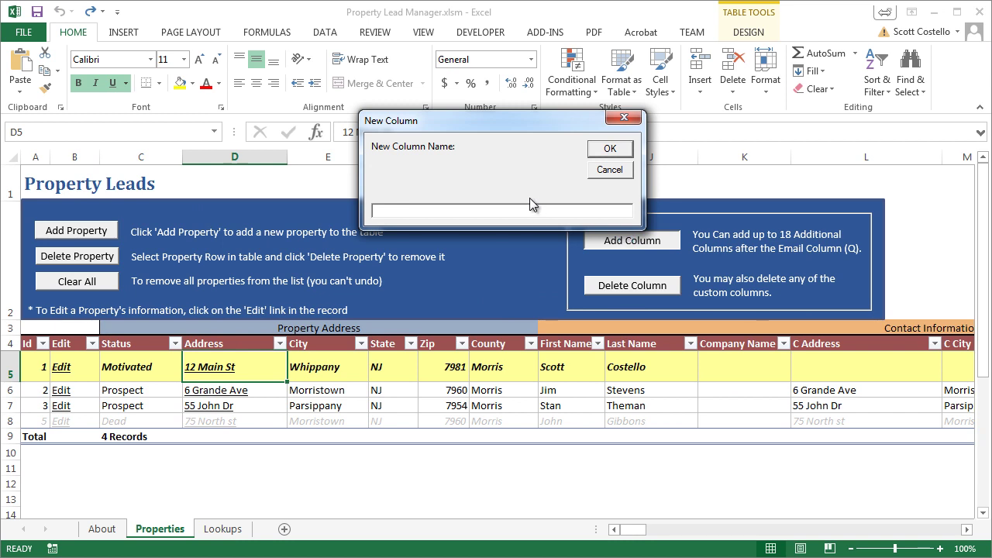
text(Date Responded)
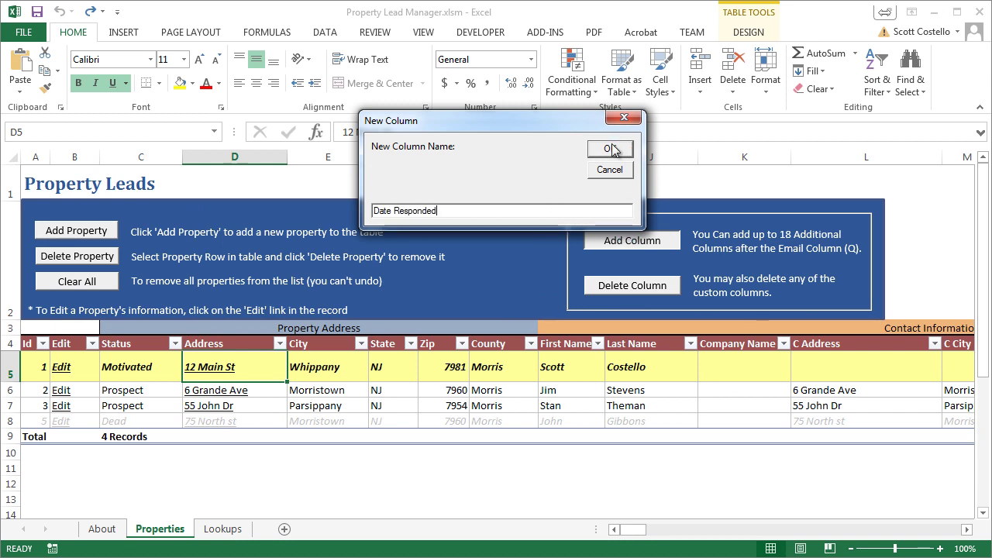
click(610, 149)
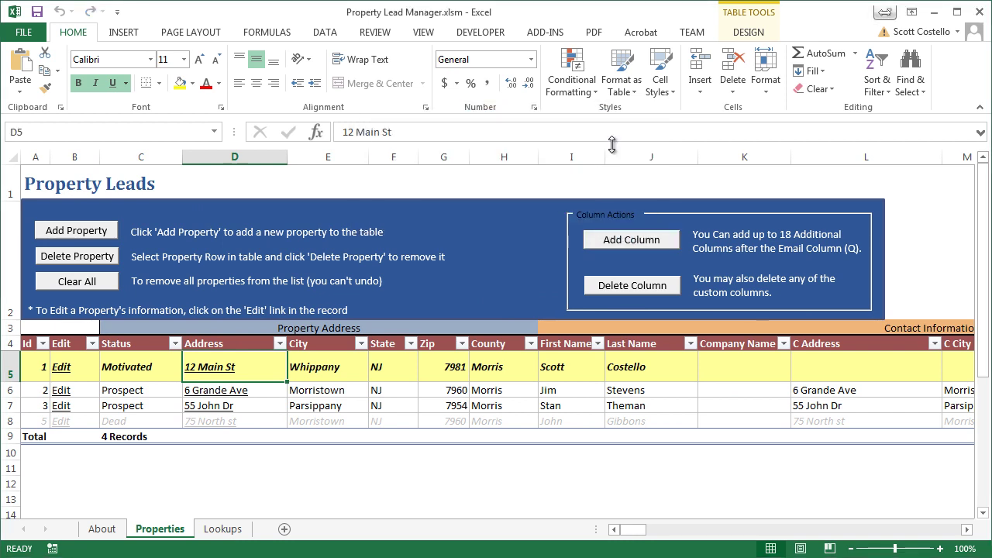
click(967, 530)
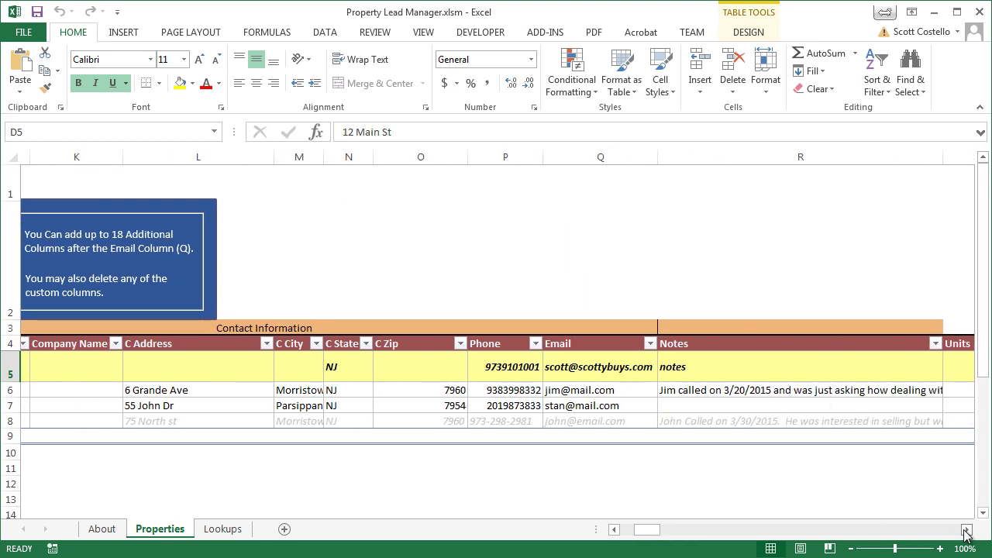
click(967, 529)
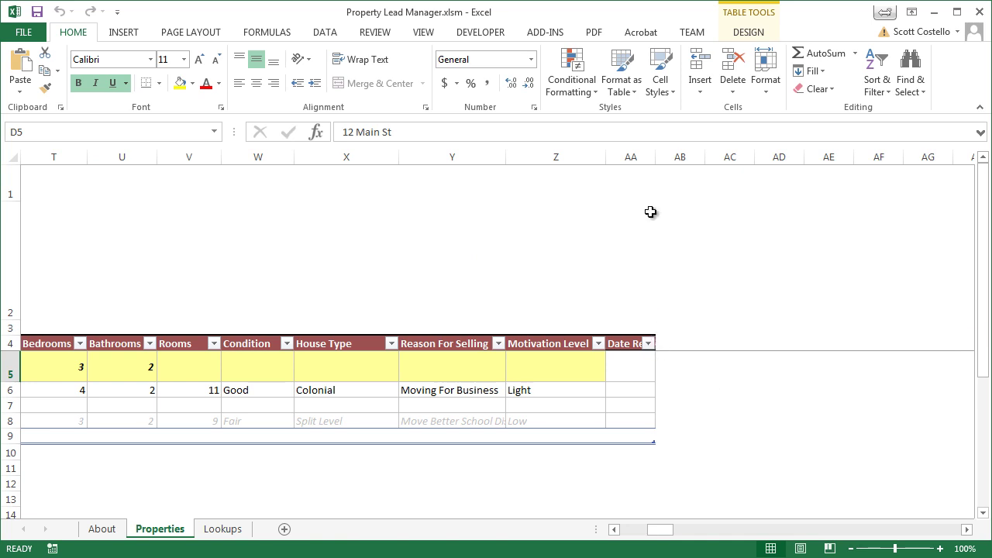
Widen column AA to fit 'Date Responded' and give it a Date number format.
drag(655, 152, 718, 153)
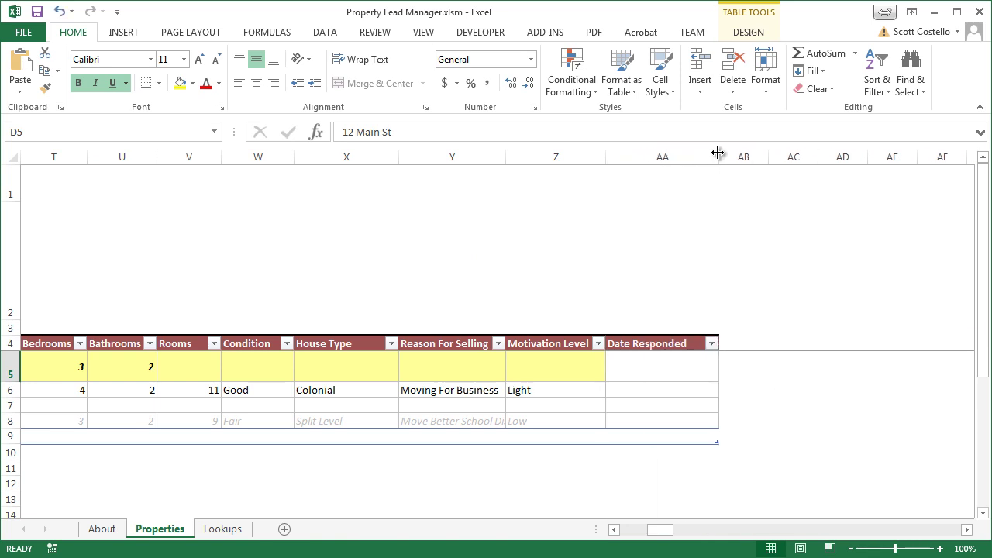
click(688, 153)
right_click(689, 152)
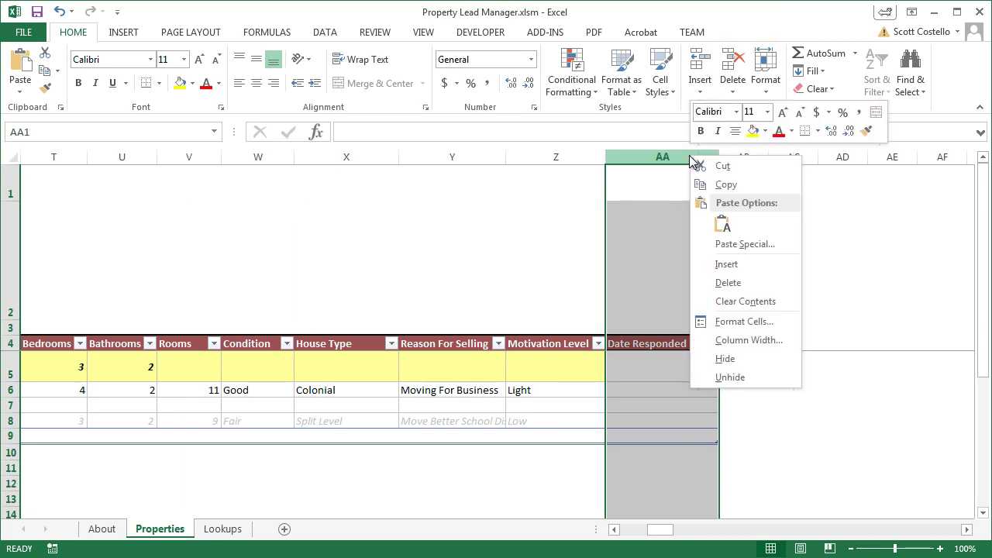
click(740, 319)
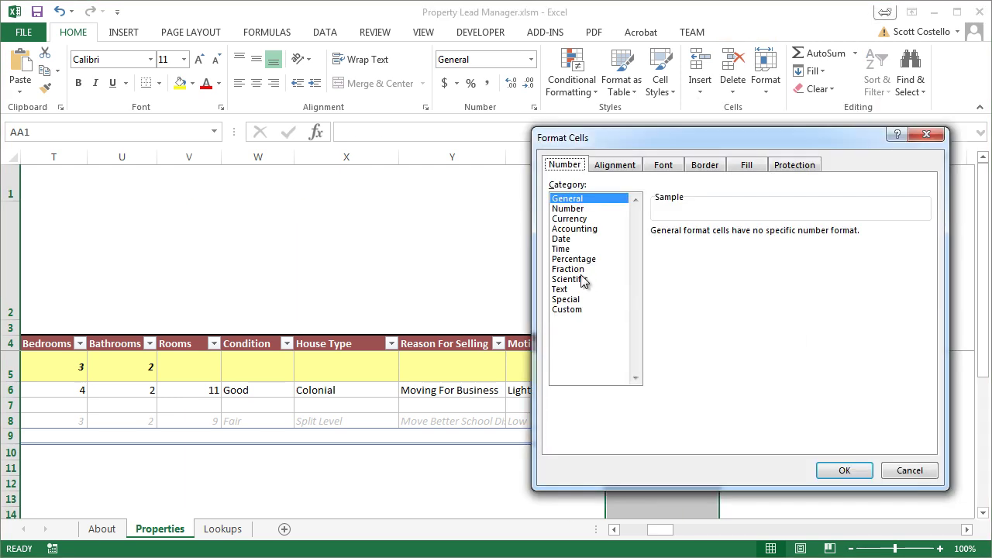
click(574, 238)
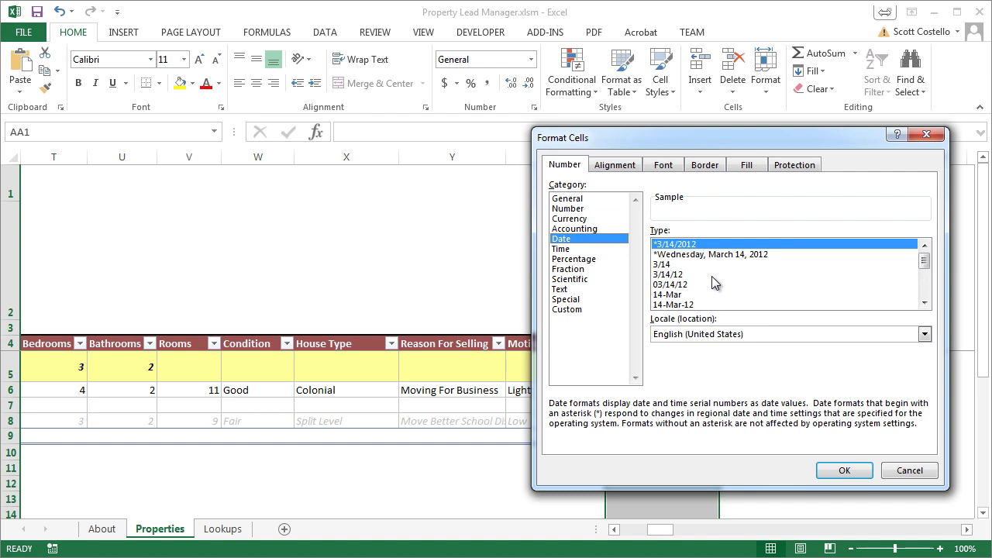
click(709, 272)
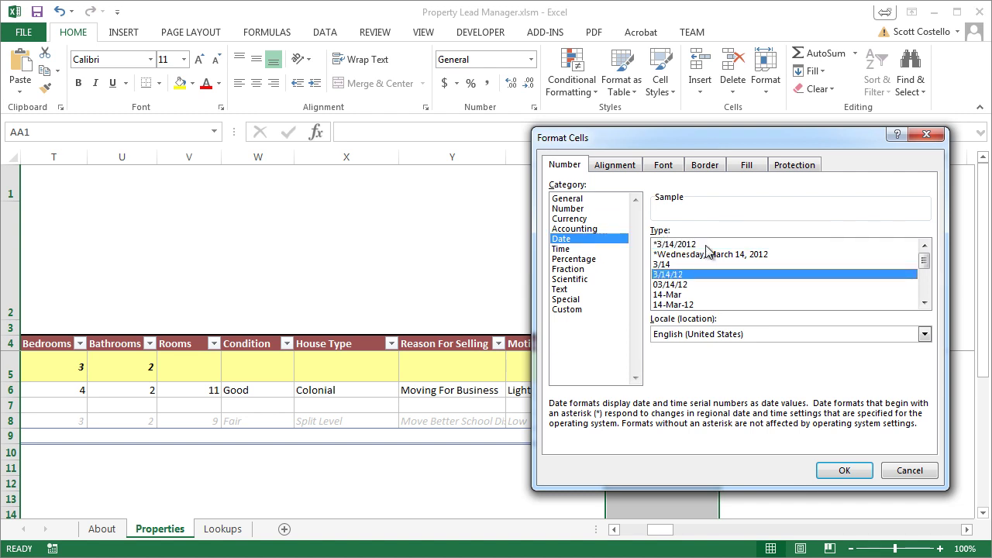
click(707, 246)
click(845, 470)
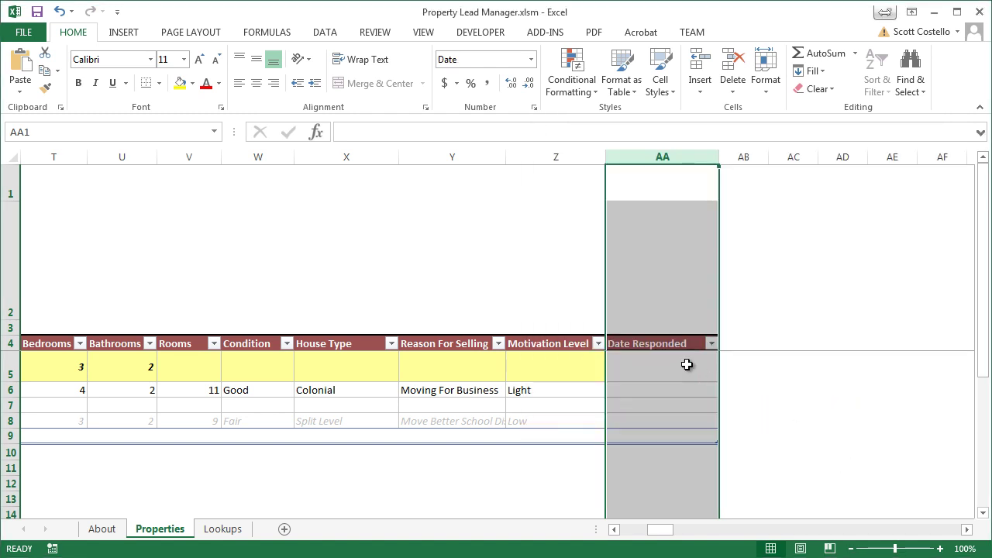
Enter 3/30/2015 in the first lead's Date field and save its details.
drag(665, 531, 637, 530)
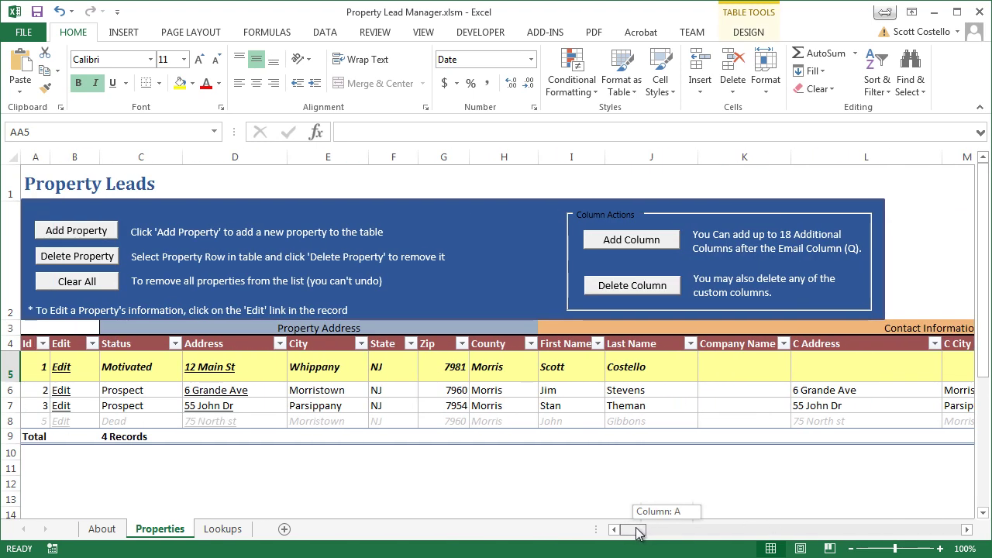
click(61, 368)
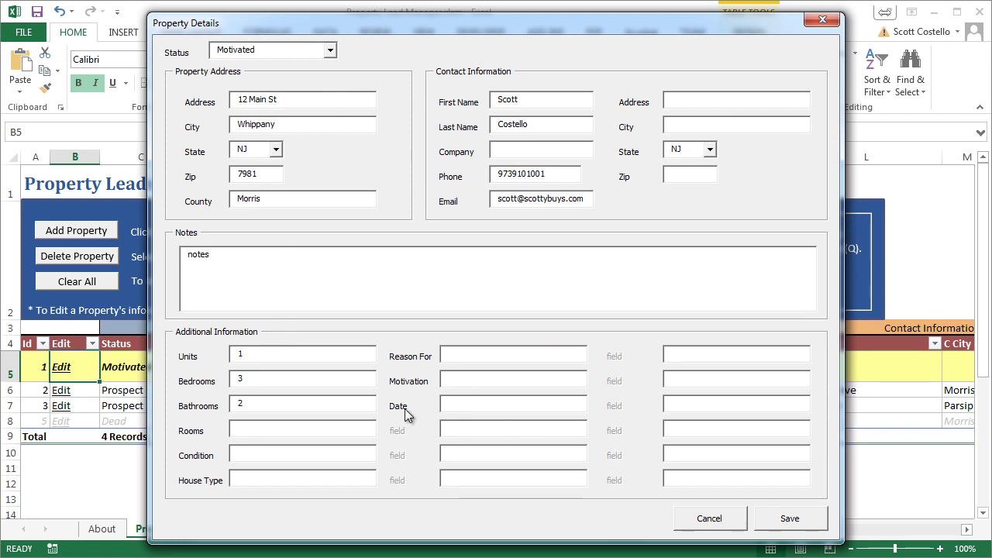
text(3/30/2014)
key(BackSpace)
text(5)
click(788, 517)
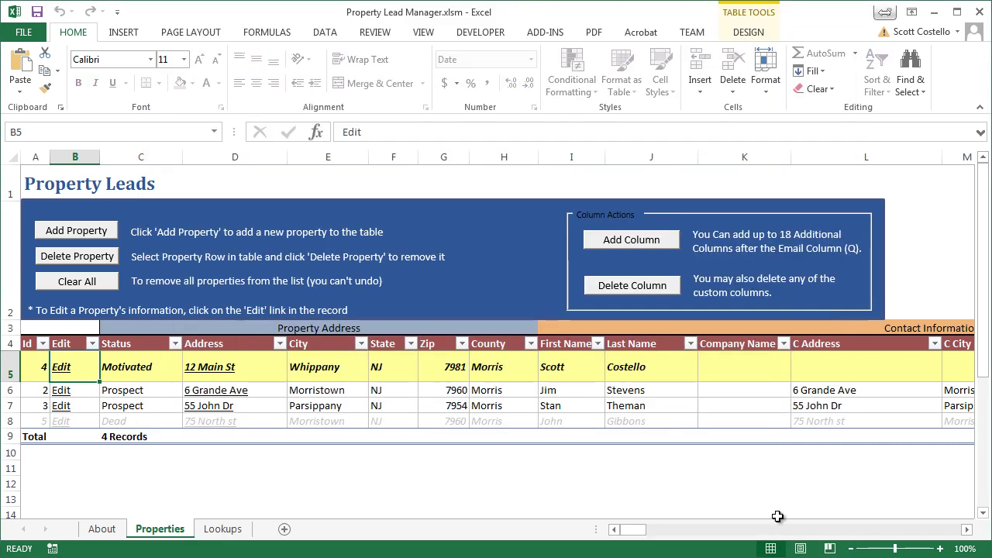
click(706, 533)
click(706, 533)
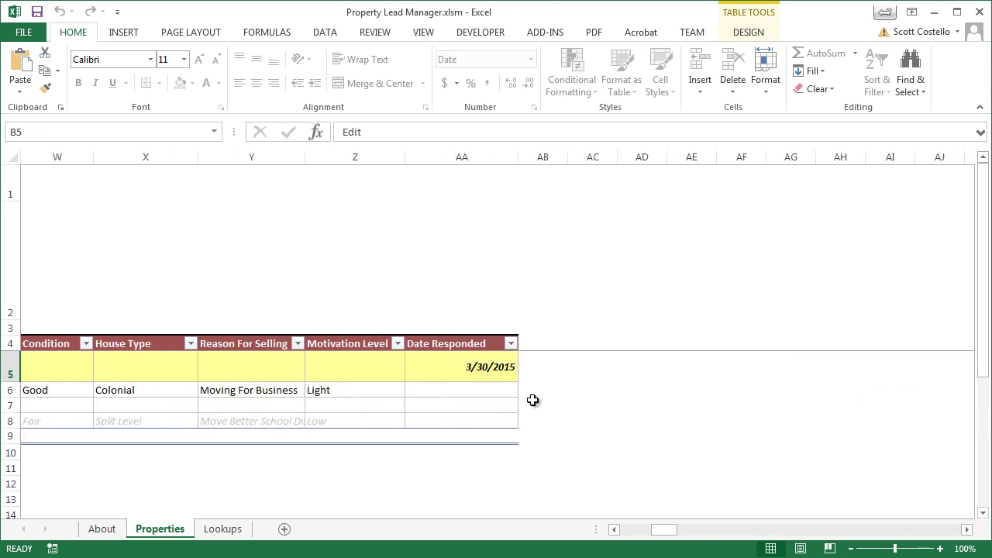
click(504, 376)
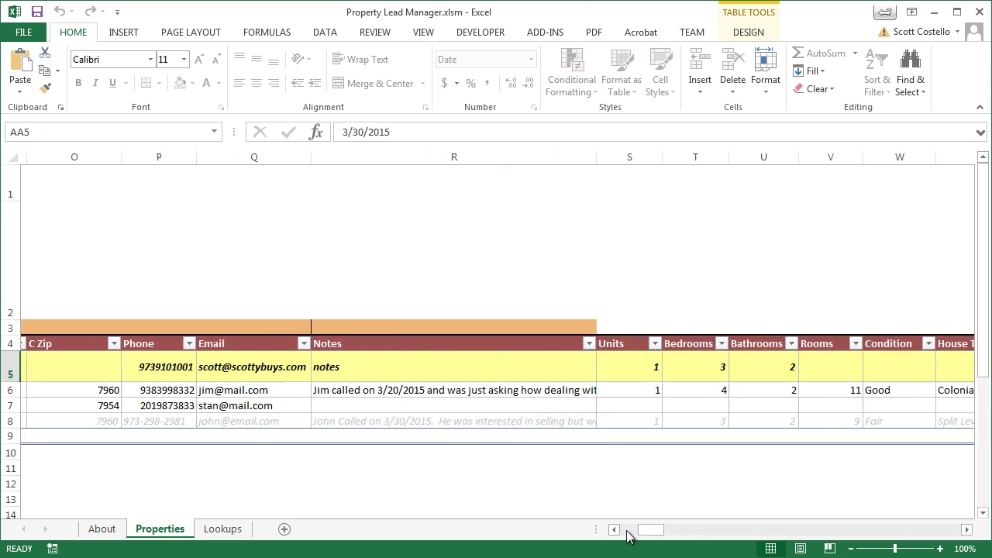
click(615, 531)
click(615, 532)
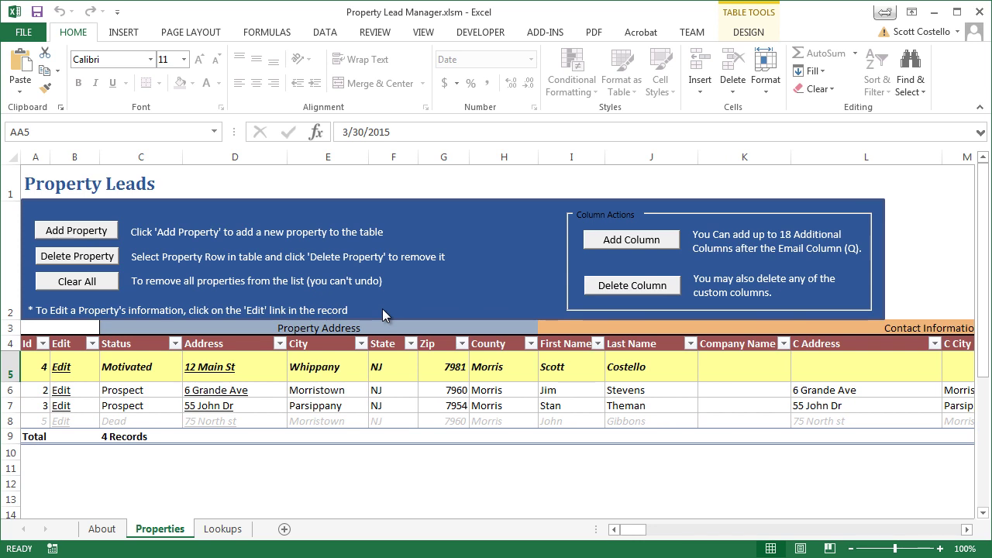